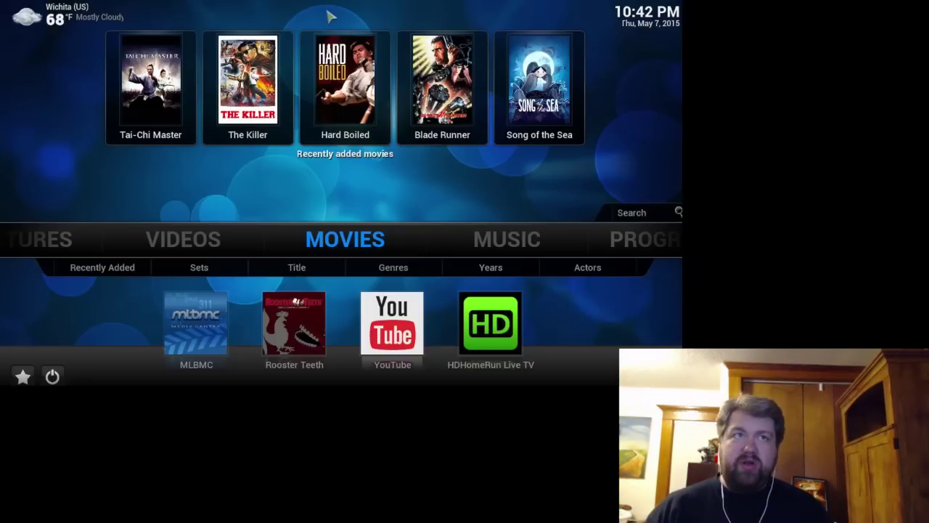
# - Open the media imports by media providers in the media sources settings
pyautogui.press('Right')
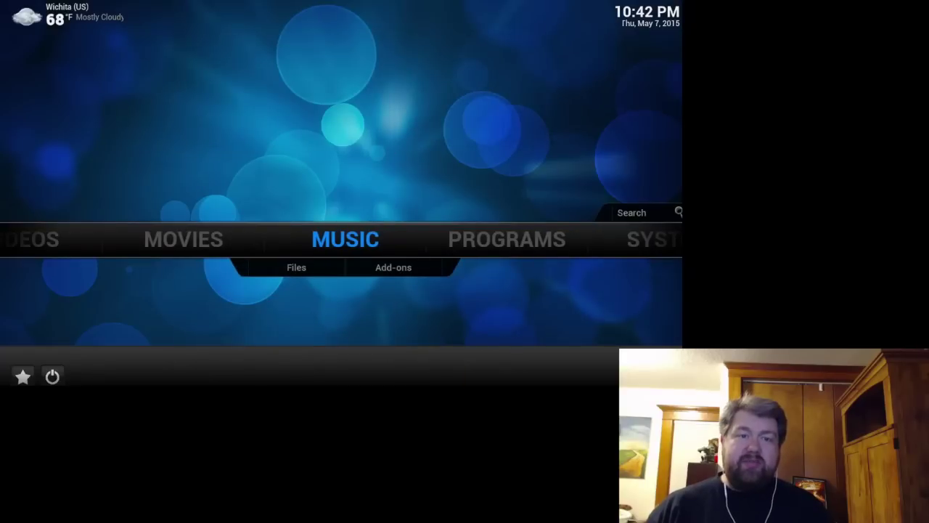
pyautogui.press('Right')
pyautogui.press('Right')
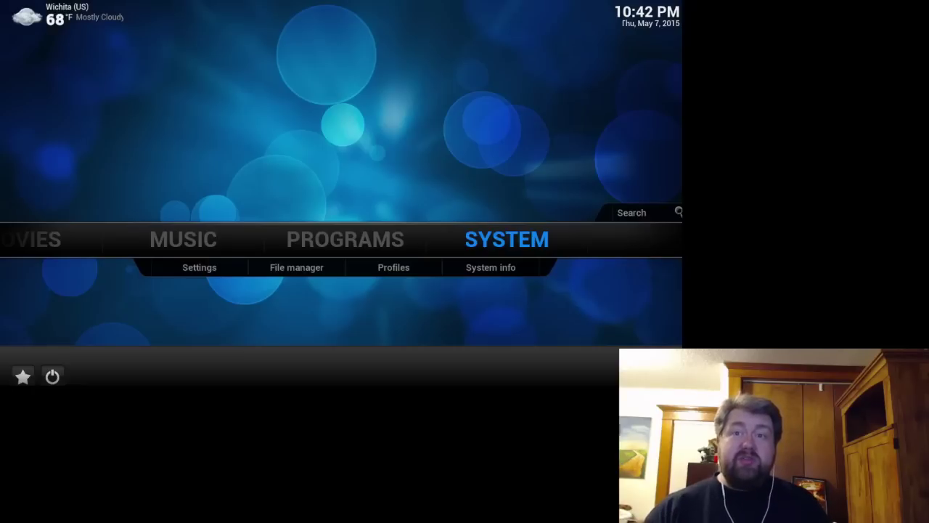
pyautogui.press('Return')
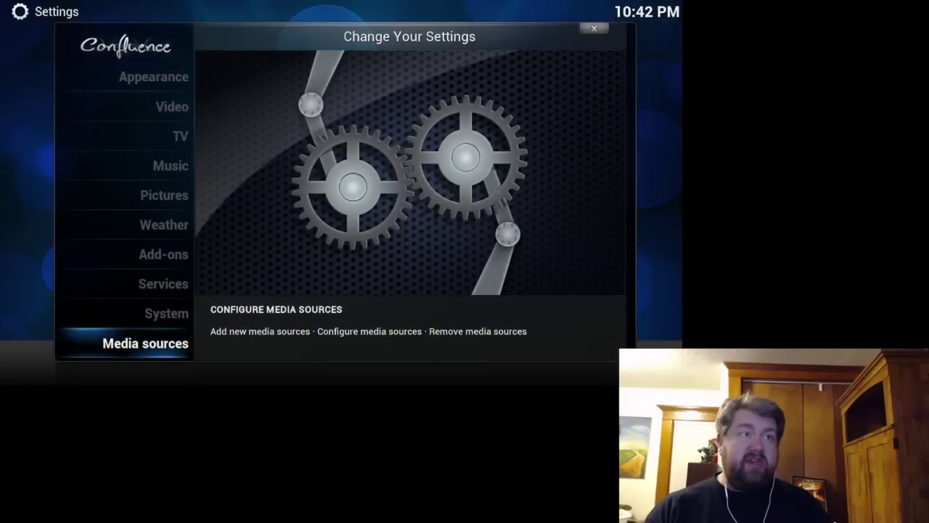
pyautogui.press('Return')
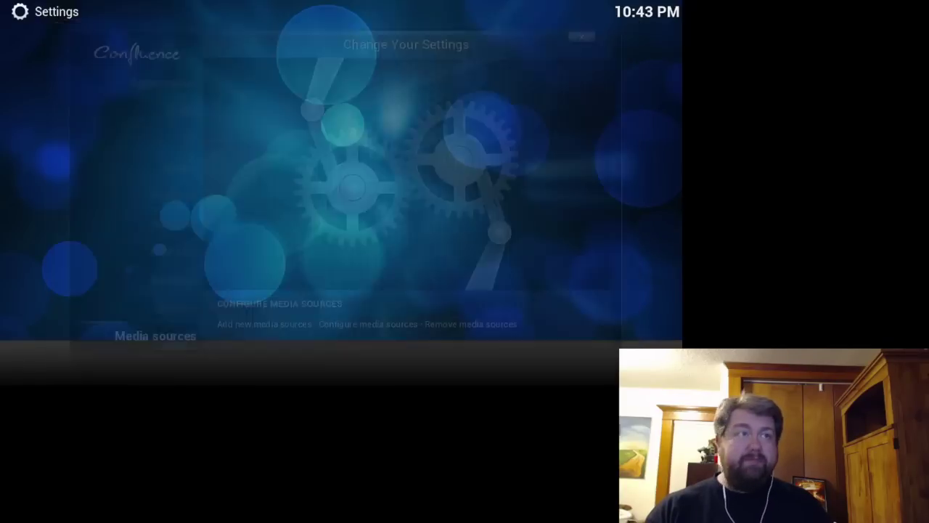
pyautogui.press('Return')
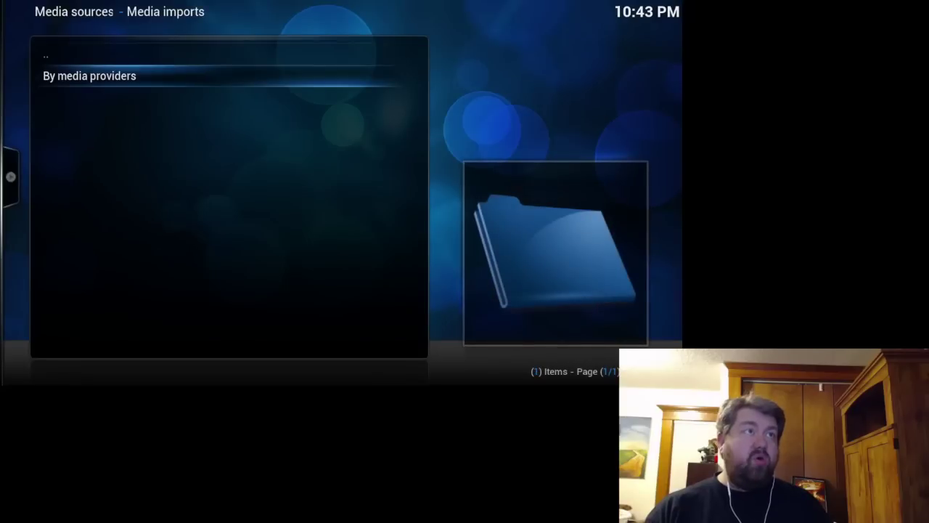
pyautogui.press('Return')
# - Look through the Kodi media providers that are available for importing
pyautogui.press('Down')
pyautogui.press('Down')
pyautogui.press('Down')
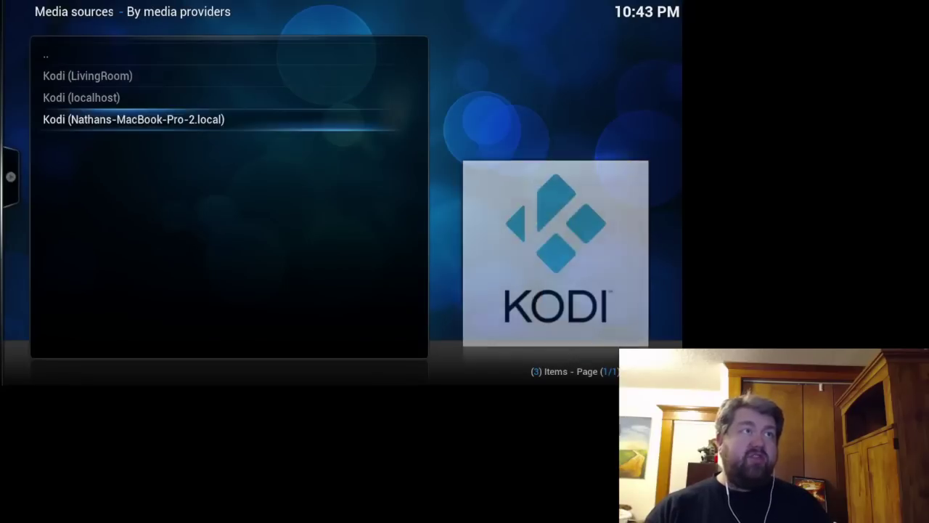
pyautogui.press('Up')
pyautogui.press('Up')
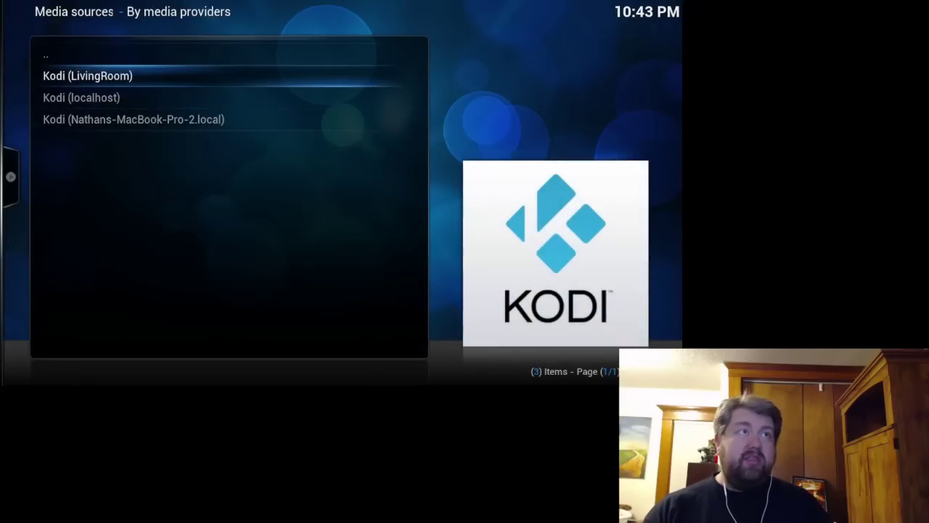
pyautogui.press('Down')
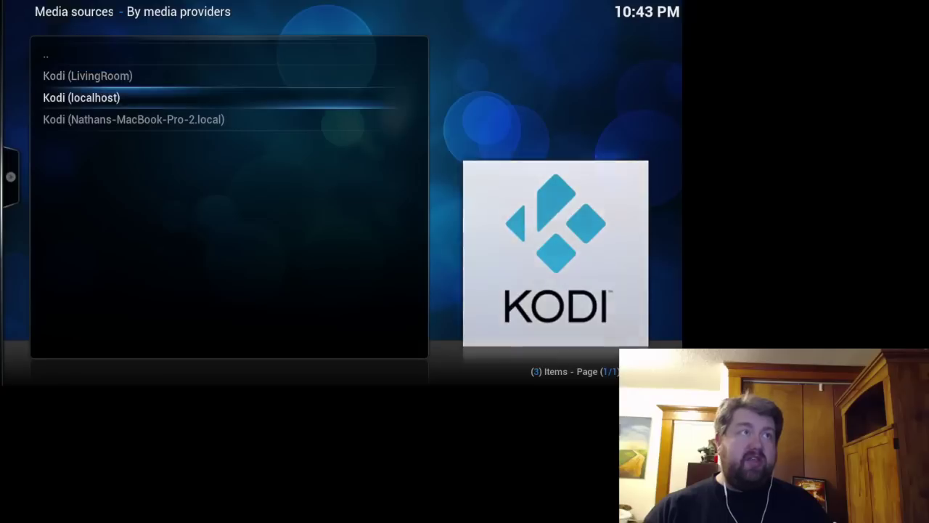
pyautogui.press('Down')
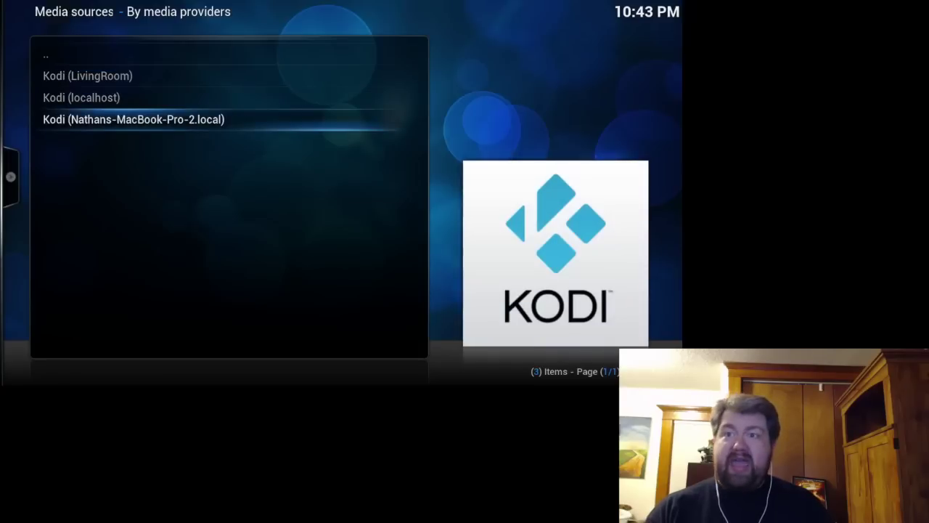
# - Add an import of TV shows, seasons and episodes from the Kodi (localhost) provider
pyautogui.press('Up')
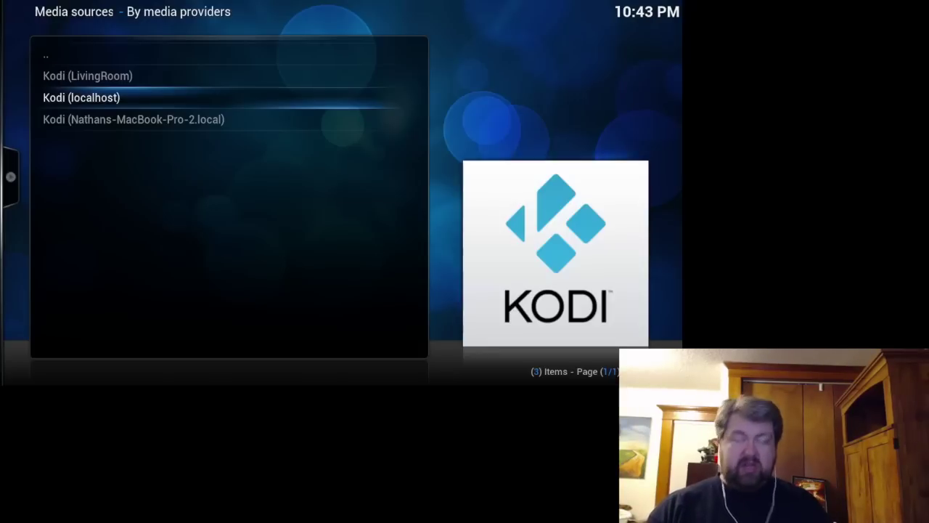
pyautogui.press('Return')
pyautogui.press('Down')
pyautogui.press('Return')
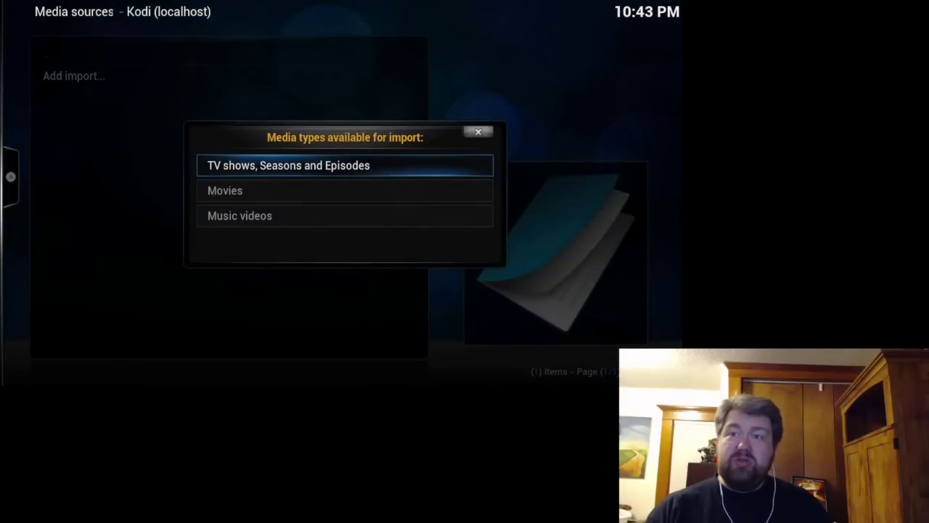
pyautogui.press('Return')
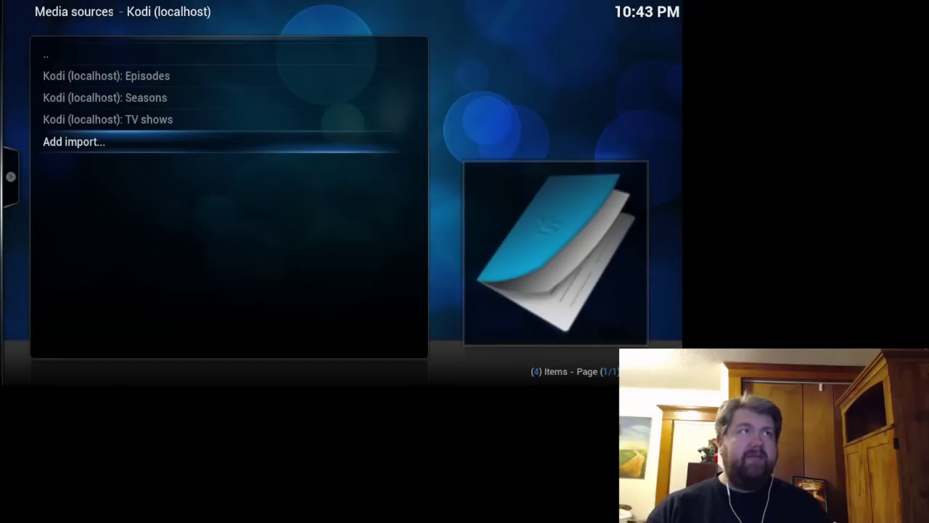
# - Run the import of the Episodes entry from Kodi (localhost)
pyautogui.press('Up')
pyautogui.press('Up')
pyautogui.press('Up')
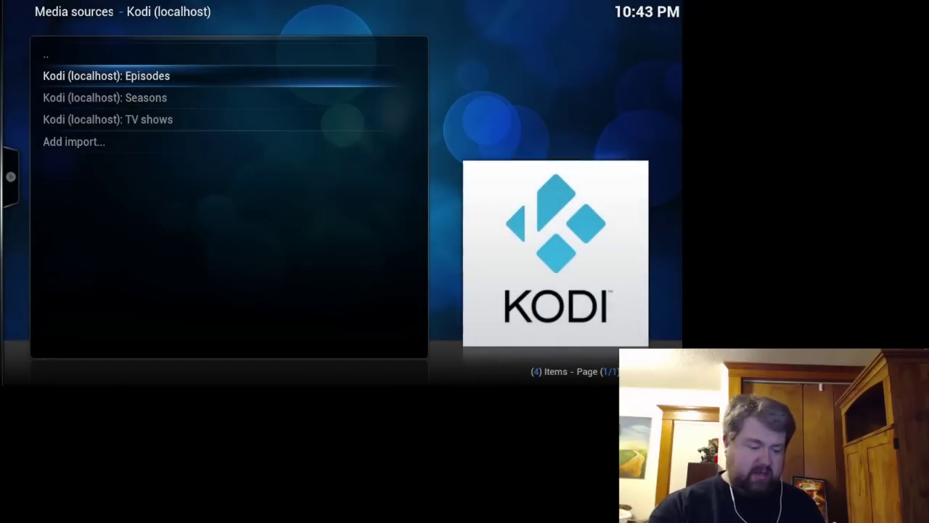
pyautogui.press('c')
pyautogui.press('Return')
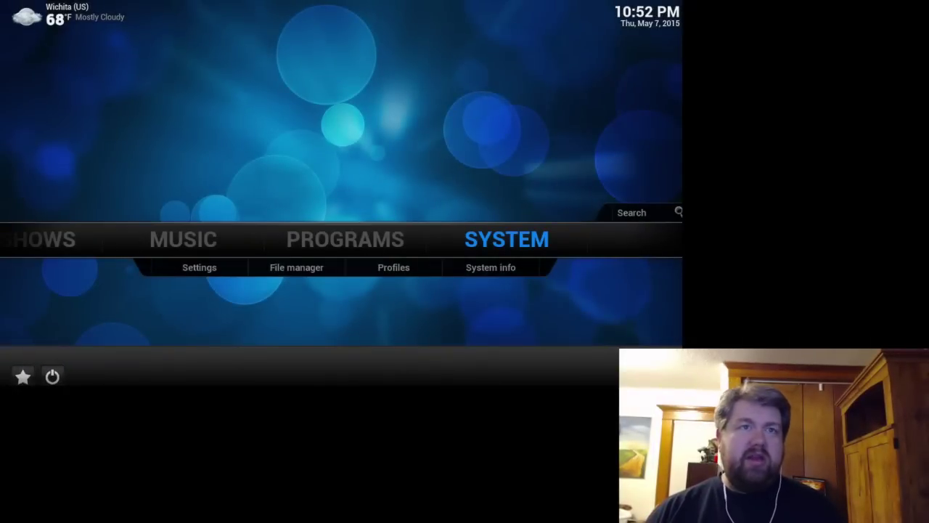
# - Examine the recently added TV episodes Adventure Time 6x35 and The Big Bang Theory 8x24, and return to Movies on the home screen
pyautogui.press('Left')
pyautogui.press('Left')
pyautogui.press('Left')
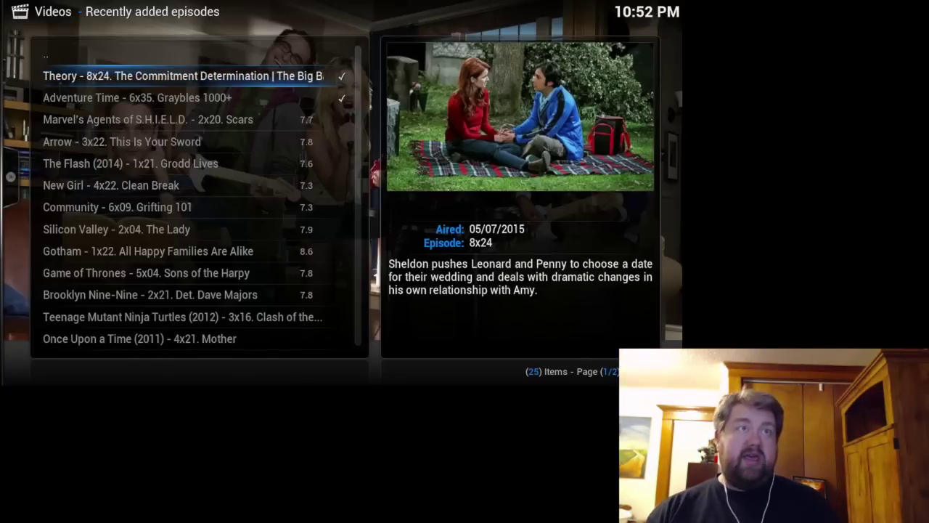
pyautogui.click(137, 97)
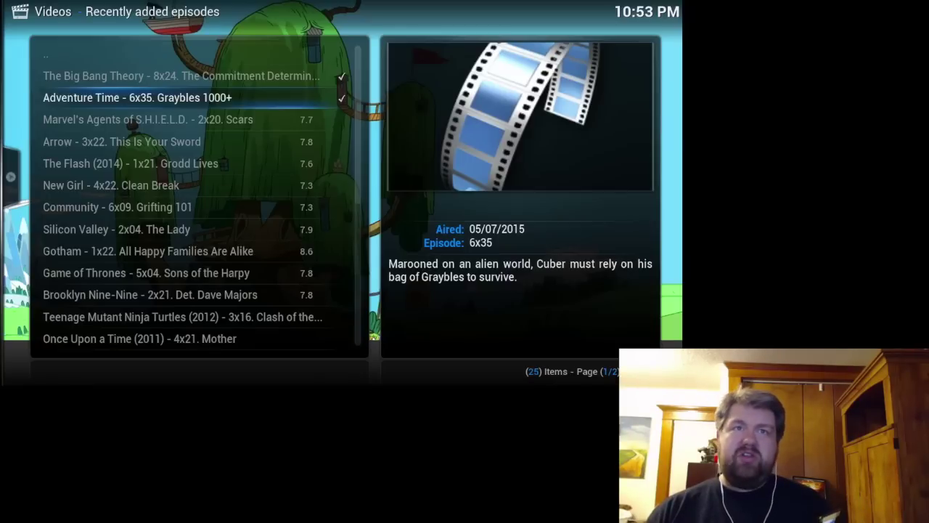
pyautogui.click(181, 76)
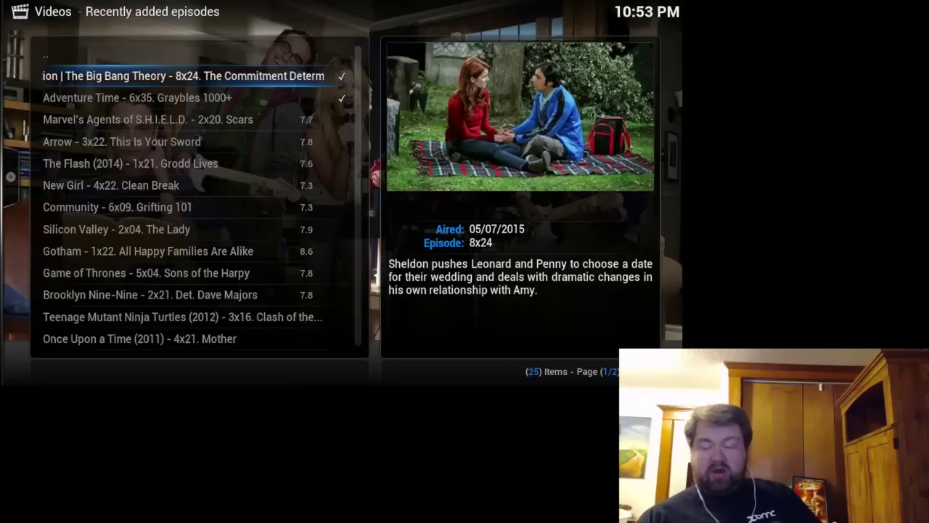
pyautogui.press('Escape')
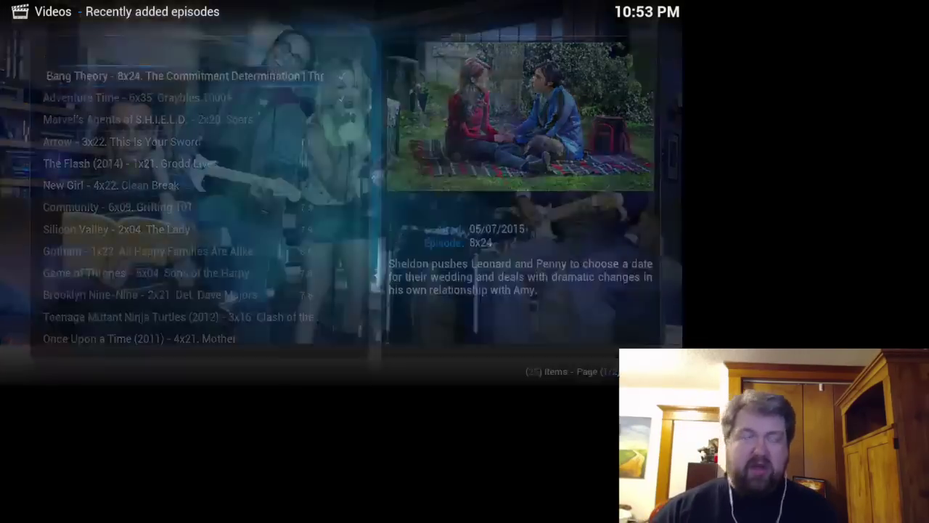
pyautogui.press('Left')
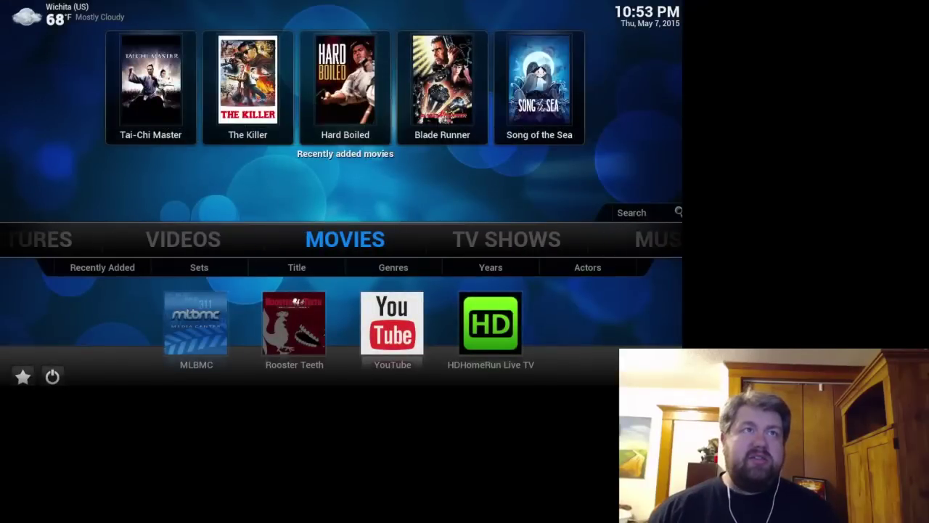